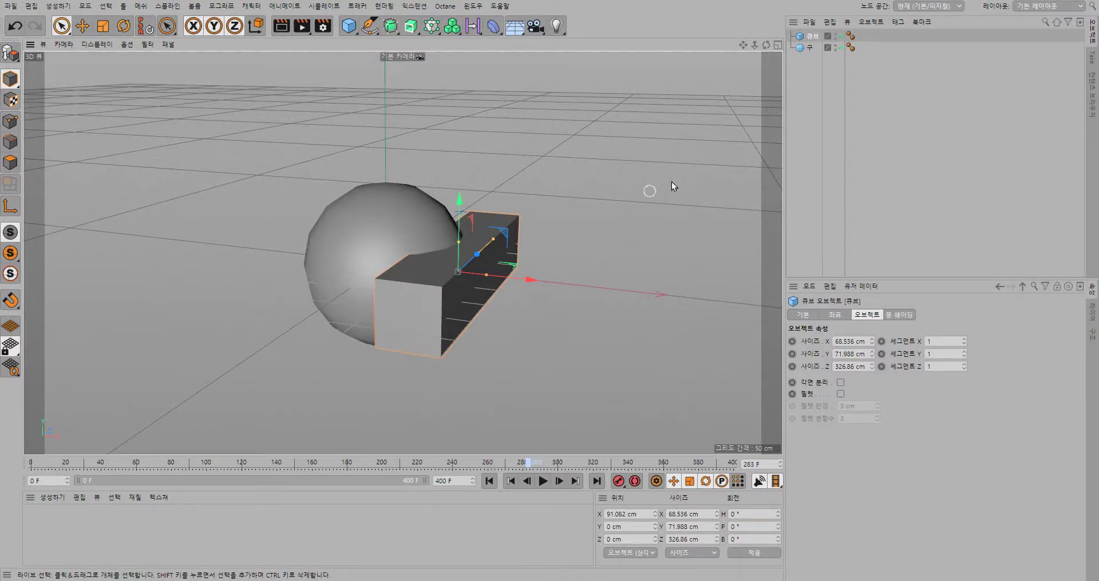
Check the sphere and the 68.536 × 71.988 × 326.86 cm cube, then bring up the generator objects palette
left_click(811, 47)
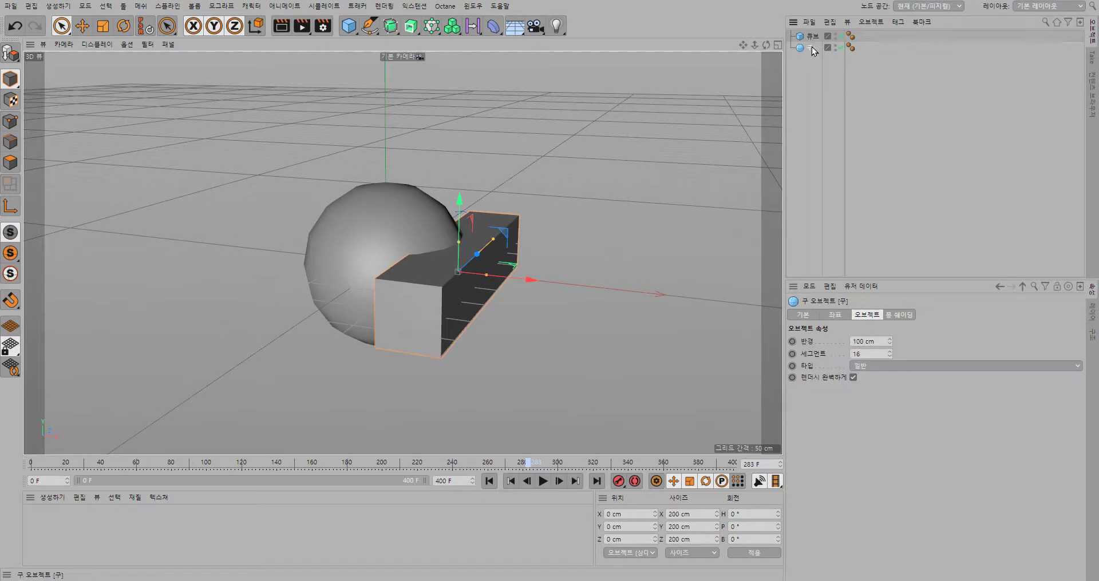
left_click(812, 36)
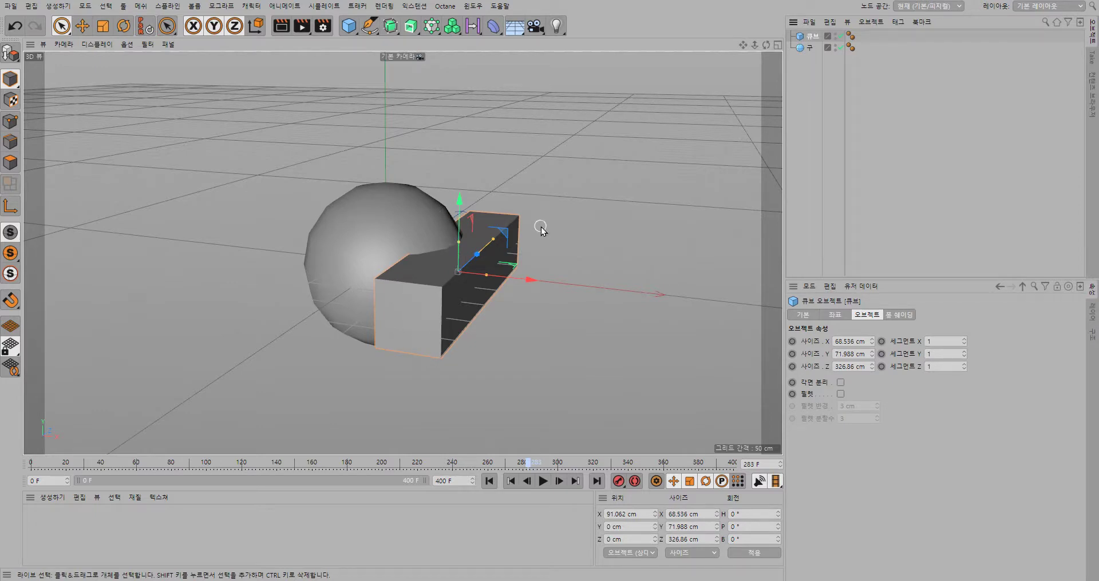
left_click(372, 26)
left_click(370, 26)
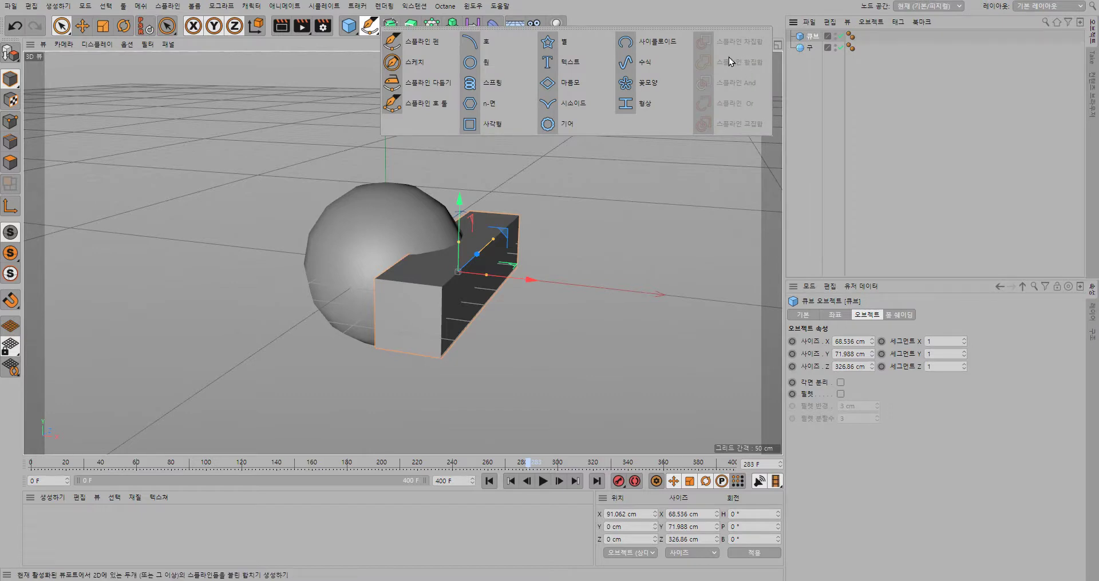
left_click(372, 30)
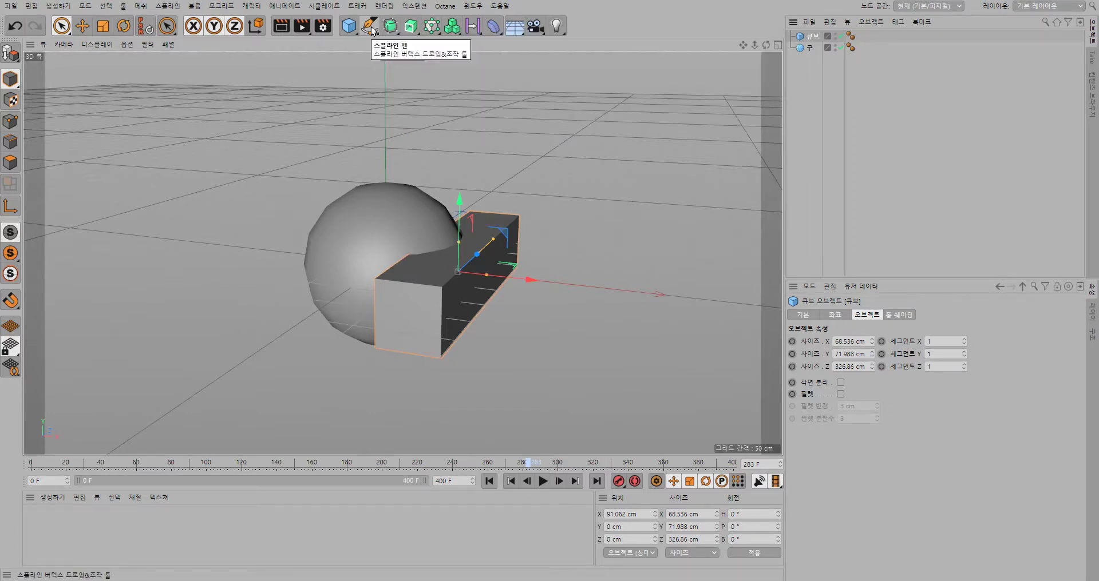
left_click(394, 29)
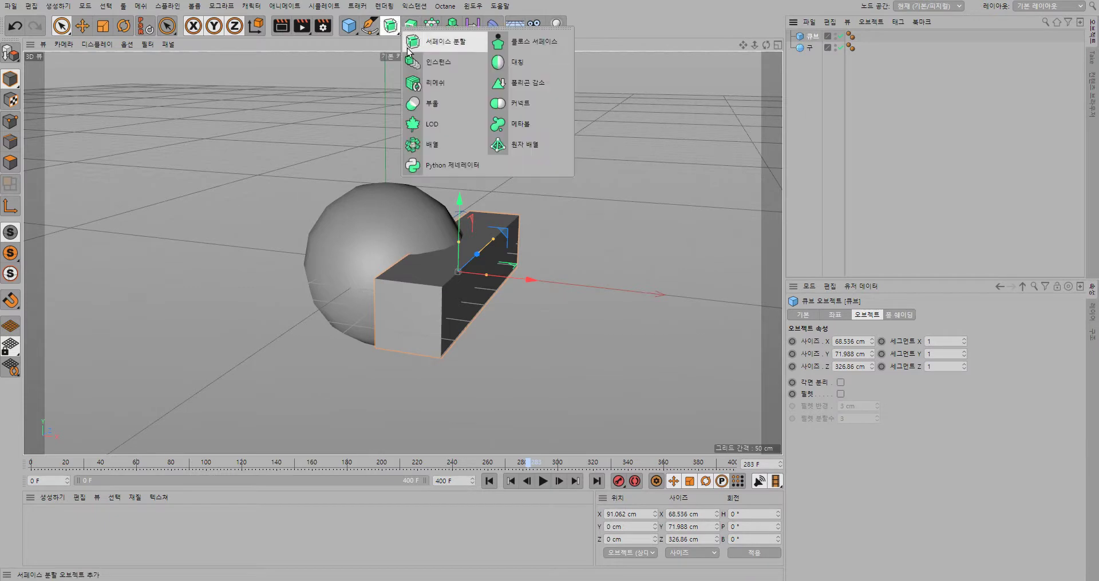
Add a Boole object and nest the cube and sphere under it to carve a curved notch
left_click(431, 106)
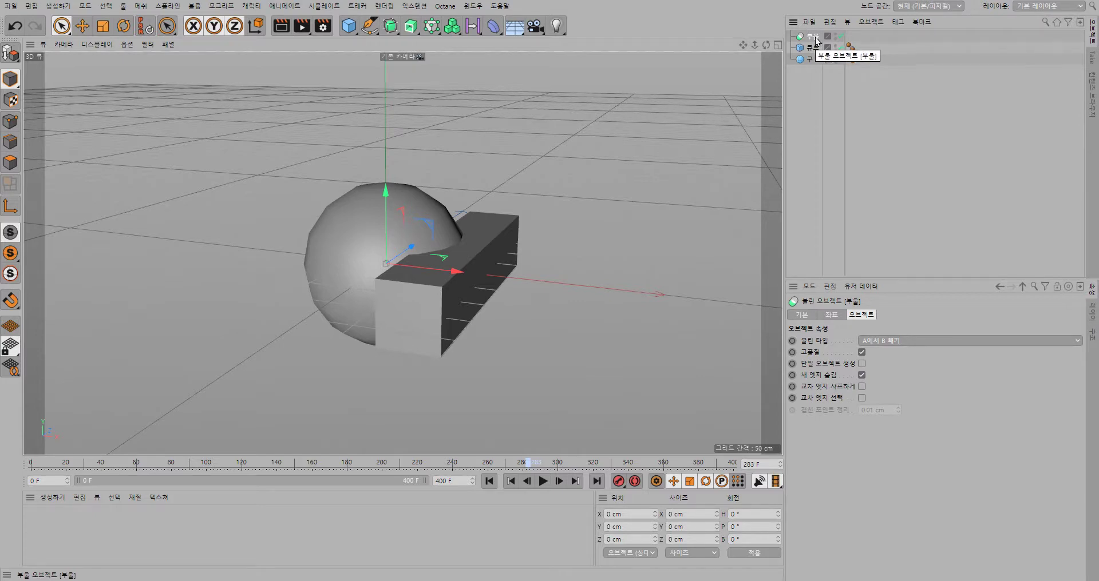
mouse_move(812, 84)
left_mouse_down()
mouse_move(799, 47)
mouse_move(815, 38)
left_mouse_up()
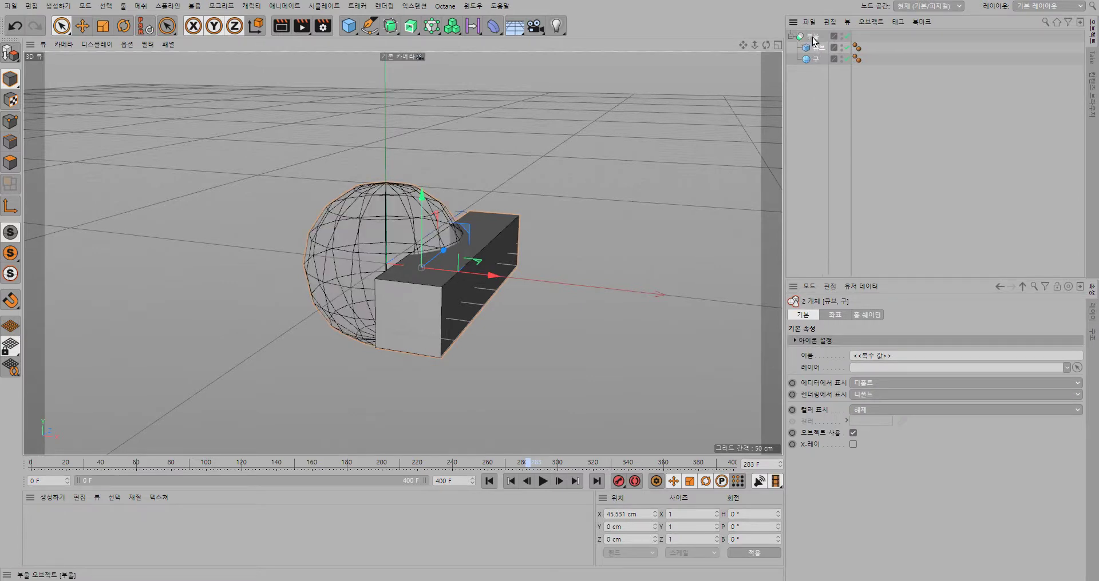
left_click(816, 100)
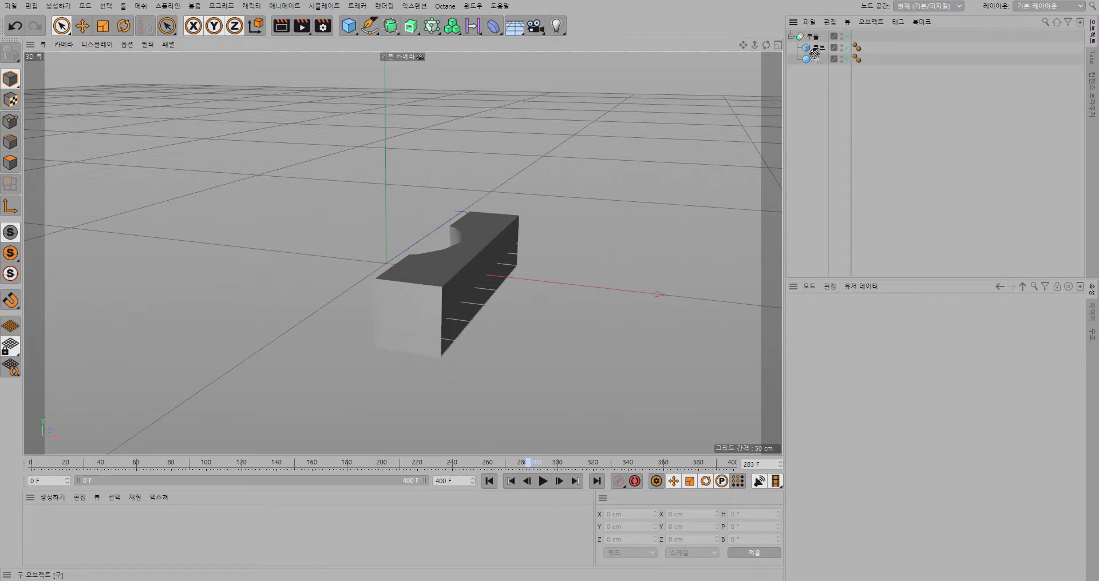
Move the sphere above the cube inside Boole, then inspect the Boole, sphere and cube
left_click_drag(817, 60, 818, 49)
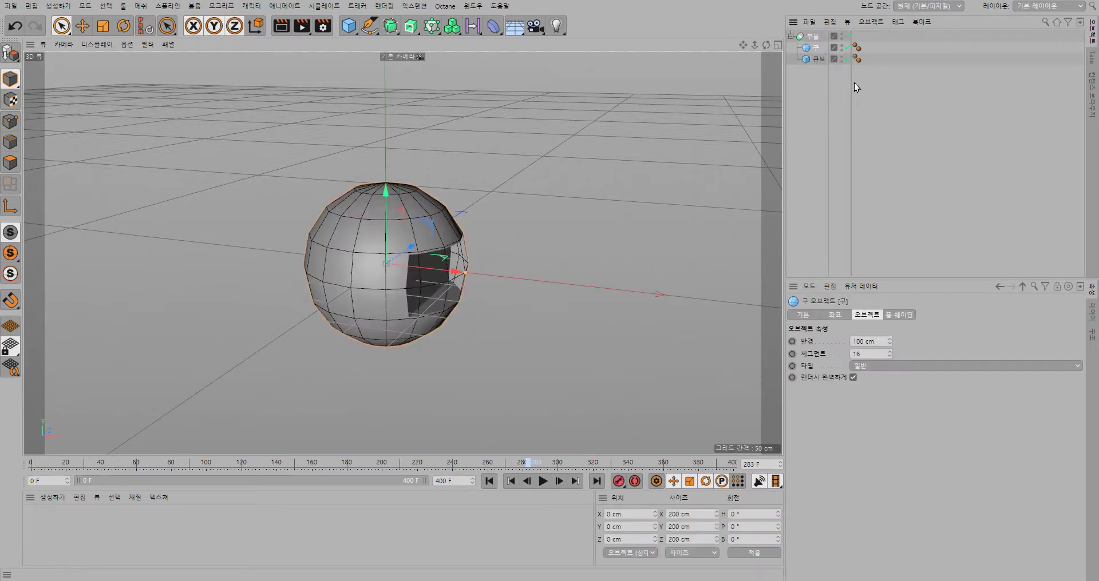
left_click(818, 109)
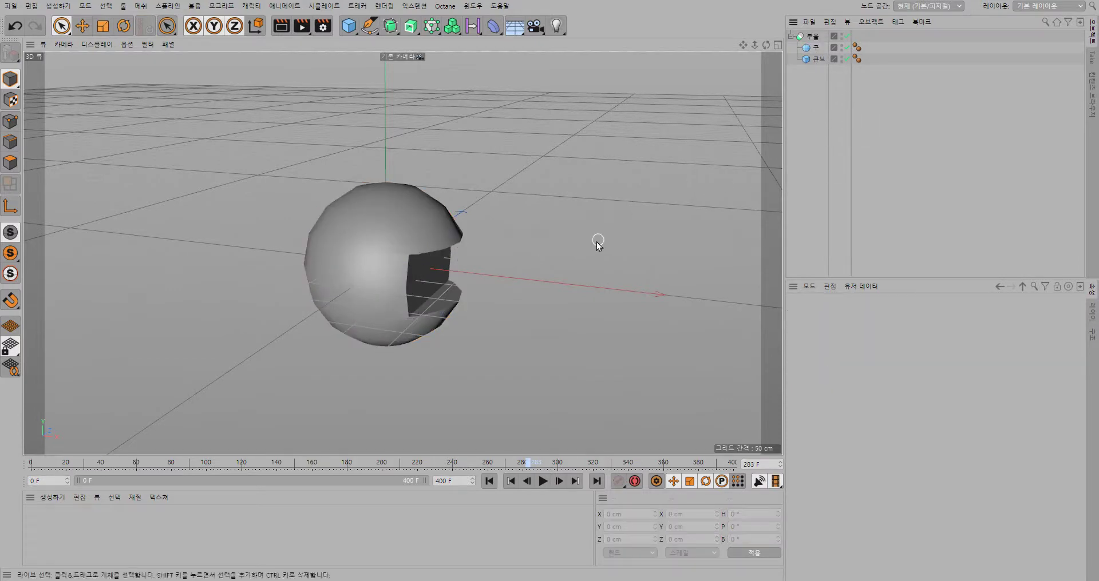
left_click(814, 39)
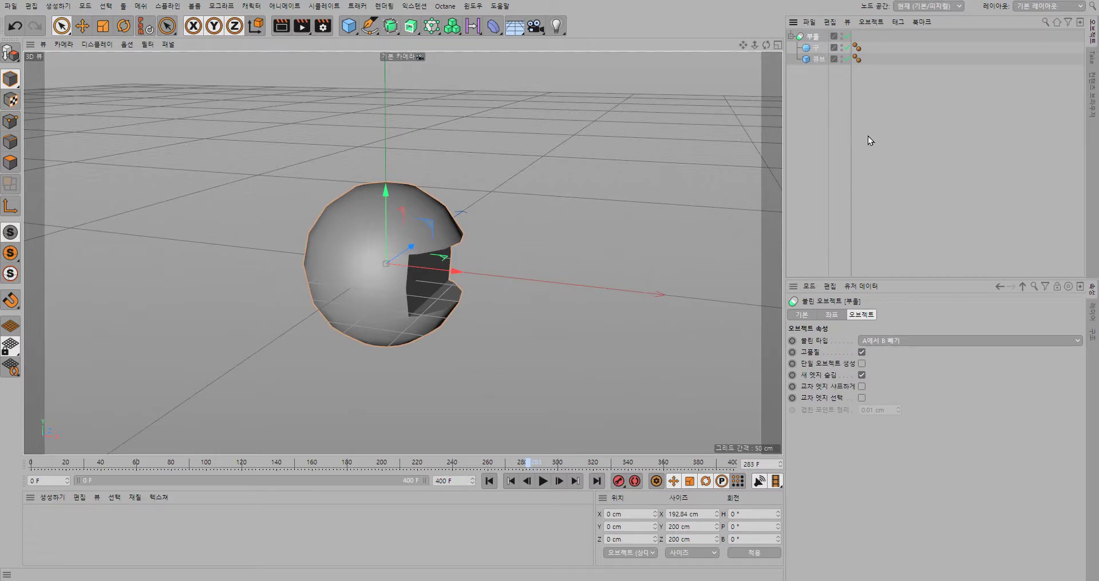
left_click(817, 49)
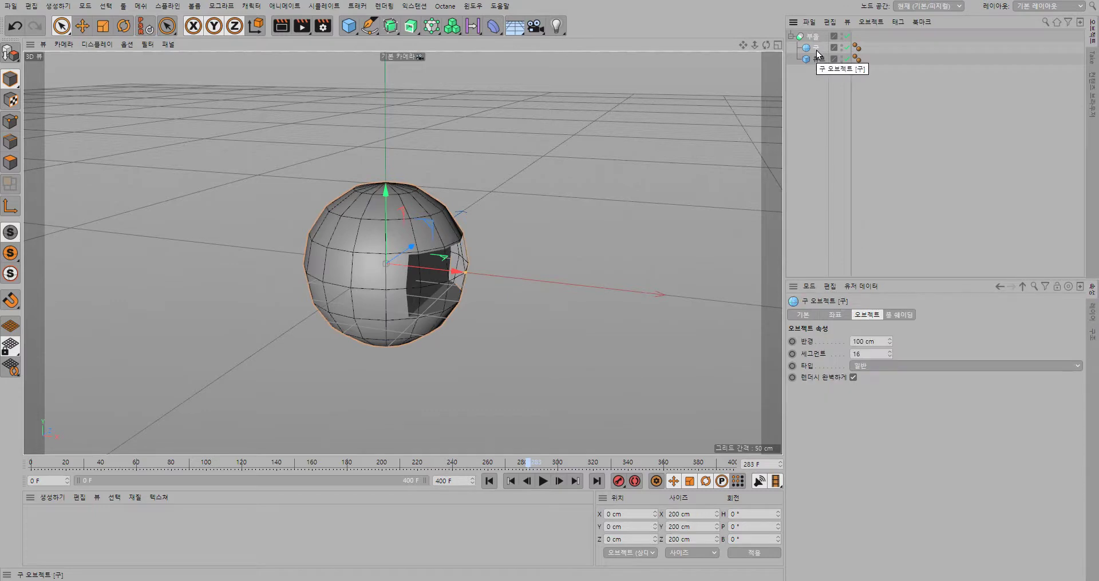
left_click(819, 59)
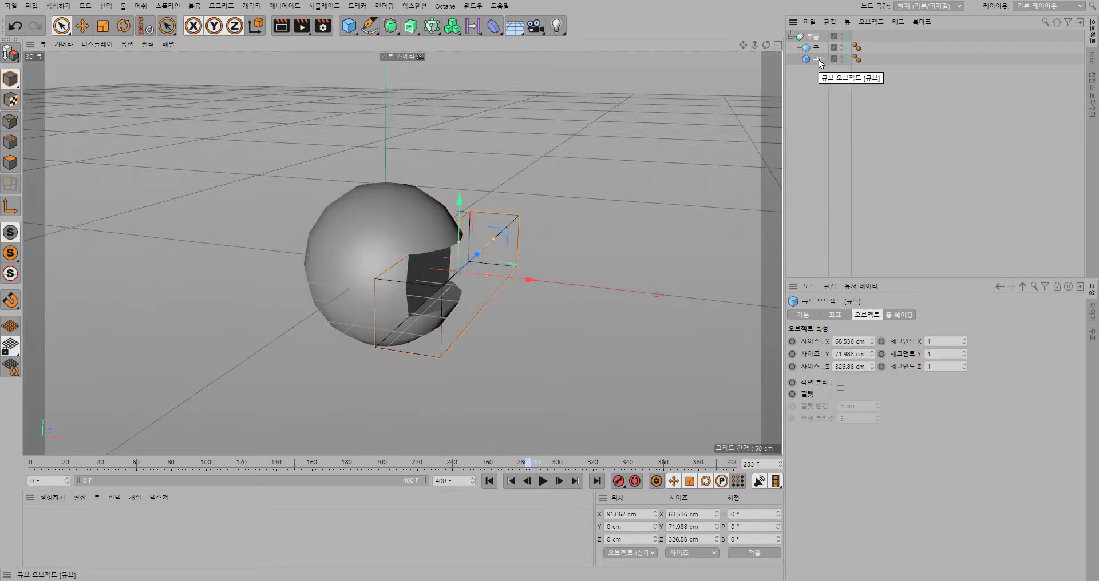
left_click(818, 59)
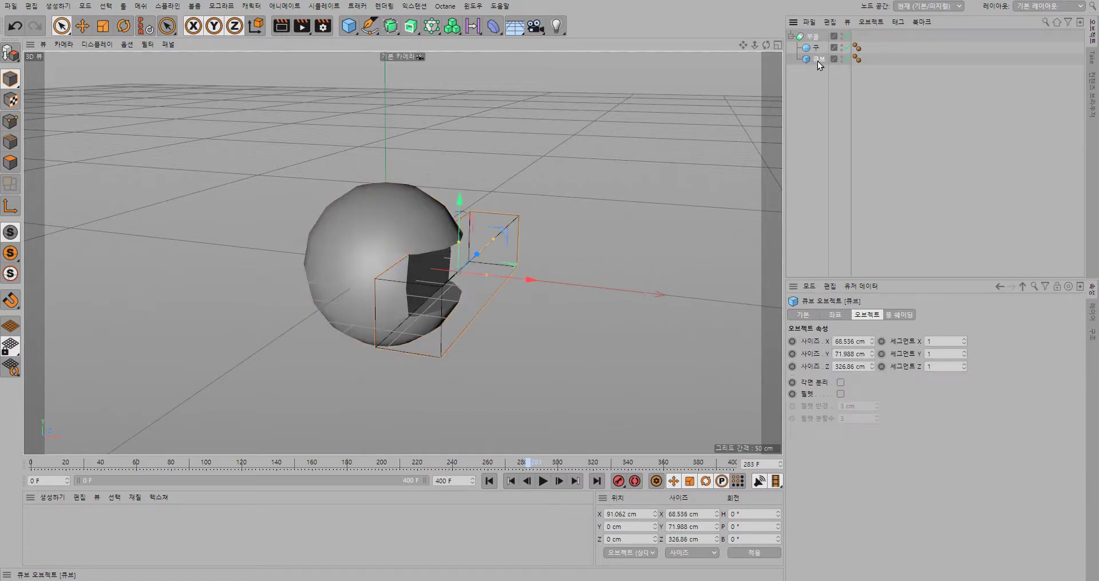
Put the cube back above the sphere in Boole and orbit to view the curved notch
left_click_drag(819, 64, 820, 47)
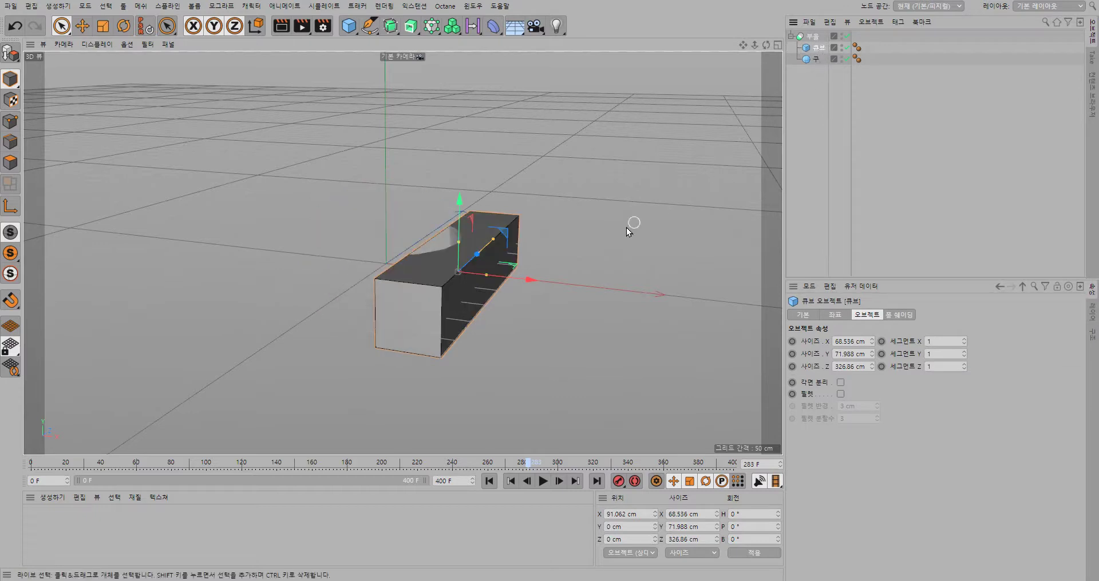
mouse_move(553, 309)
left_mouse_down("alt")
mouse_move(668, 327)
mouse_move(623, 268)
mouse_move(568, 335)
mouse_move(532, 335)
mouse_move(542, 303)
mouse_move(549, 324)
mouse_move(605, 259)
left_mouse_up("alt")
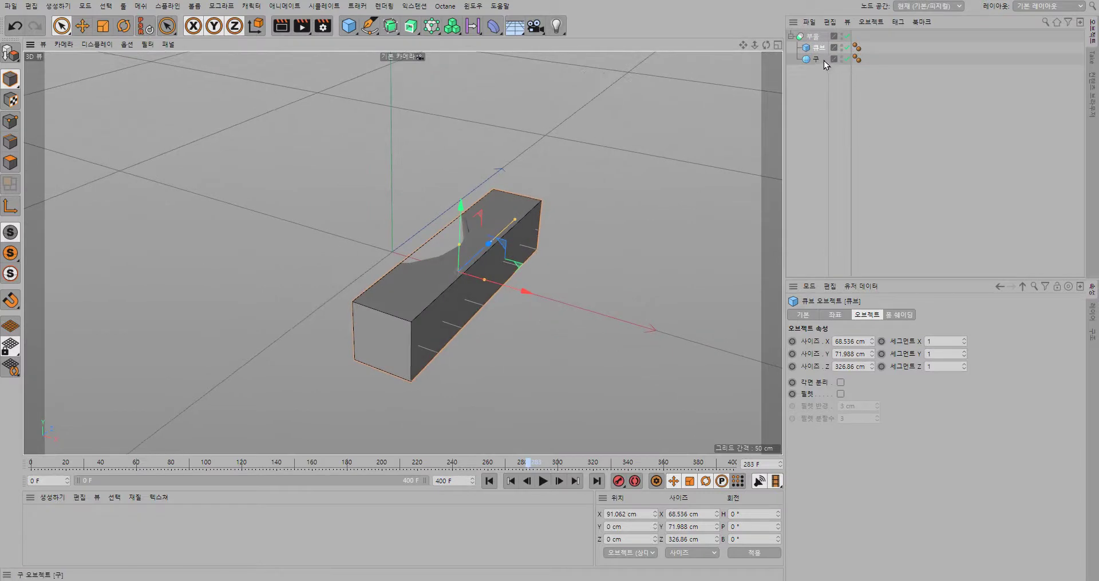
left_click_drag(823, 54, 841, 59)
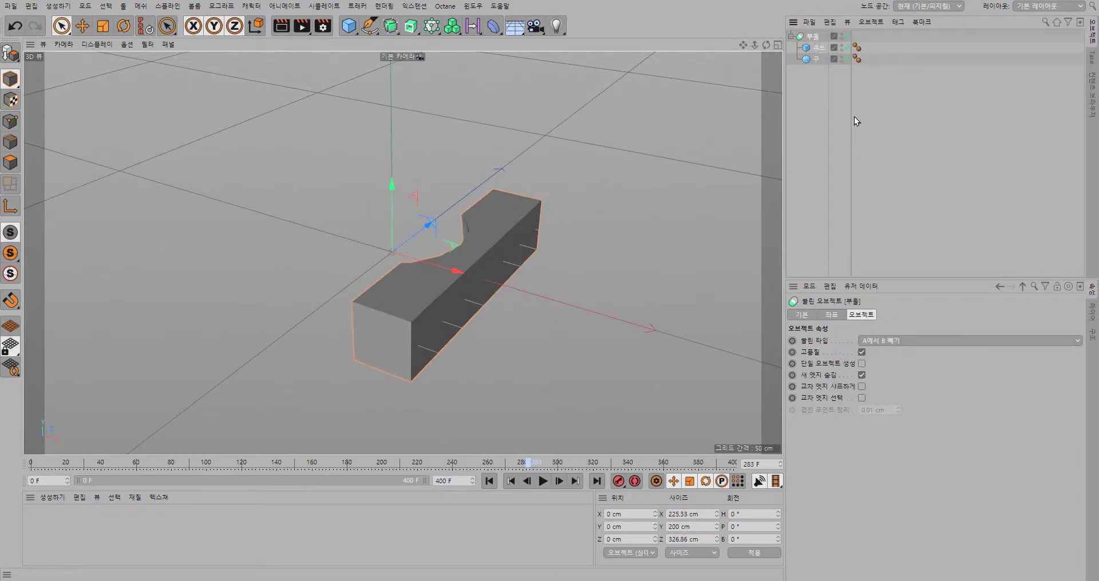
Try the A union B and A intersect B Boole types, then settle on A without B
left_click(1076, 343)
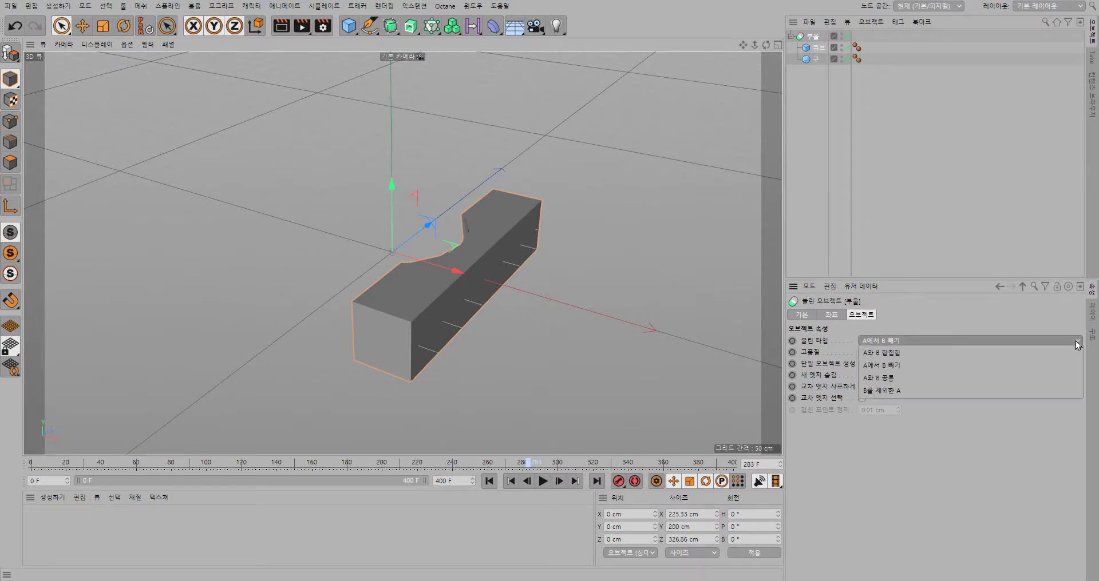
left_click(923, 355)
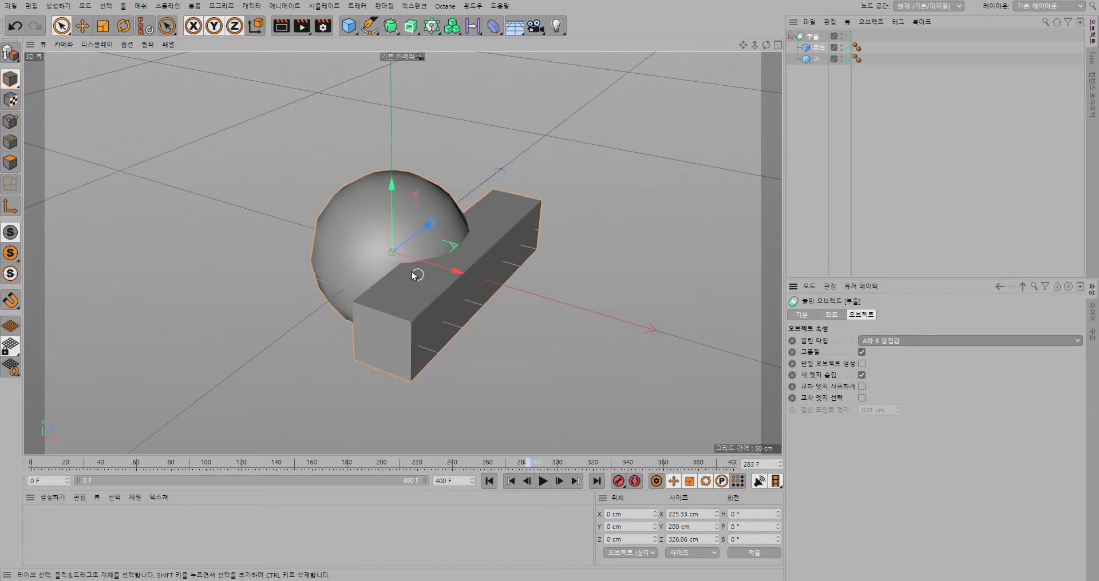
left_click(1075, 342)
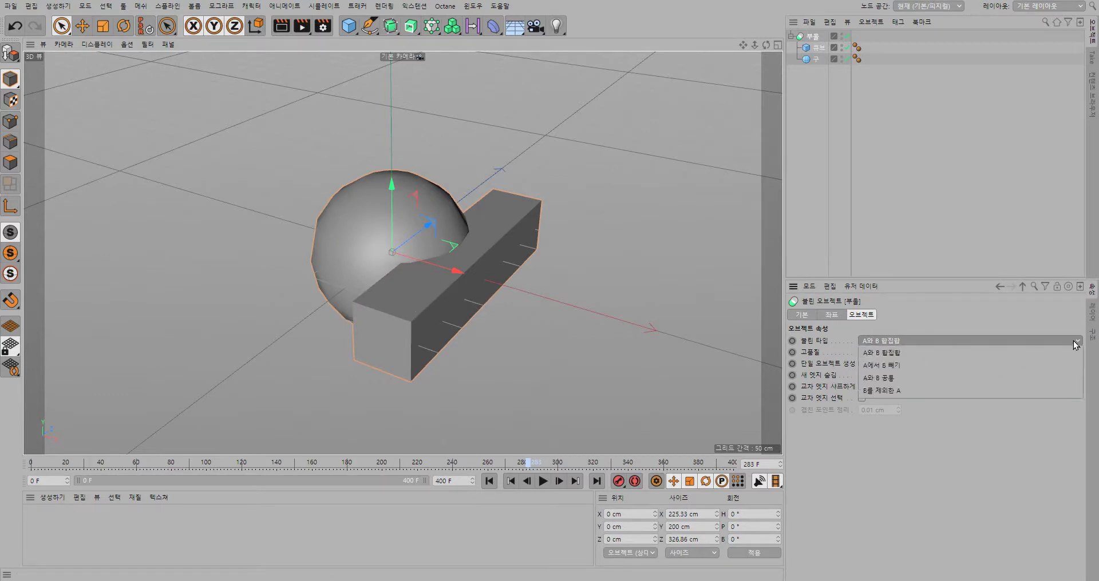
left_click(938, 379)
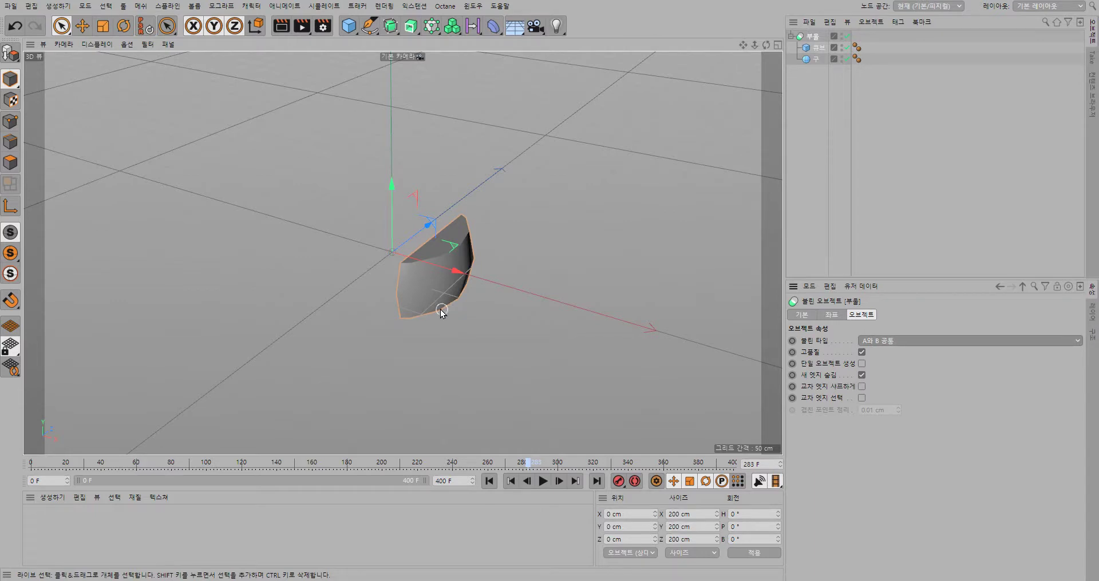
left_click_drag(434, 313, 437, 318, "alt")
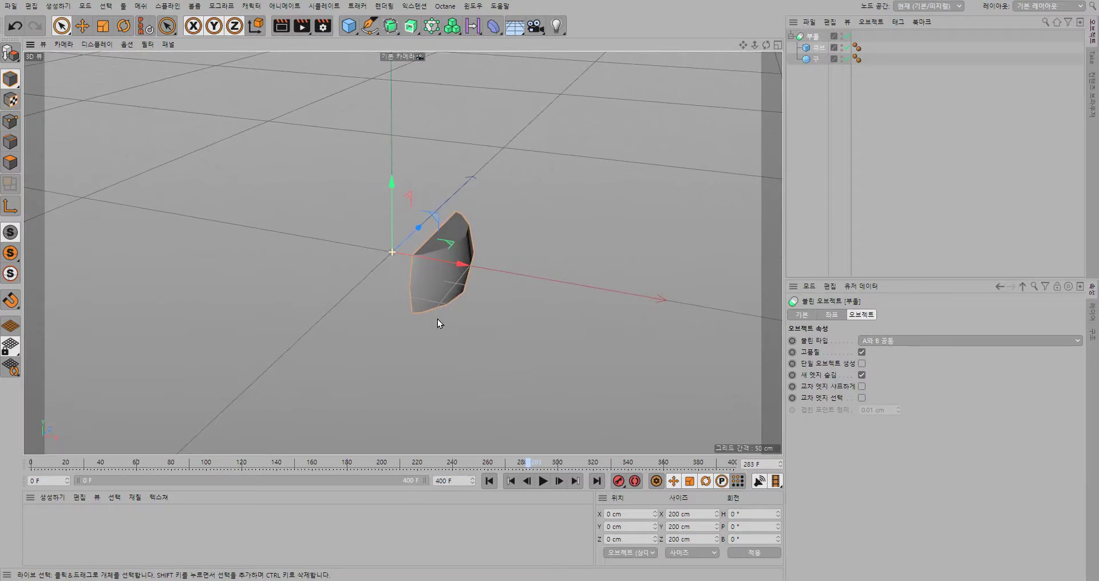
left_click(1077, 341)
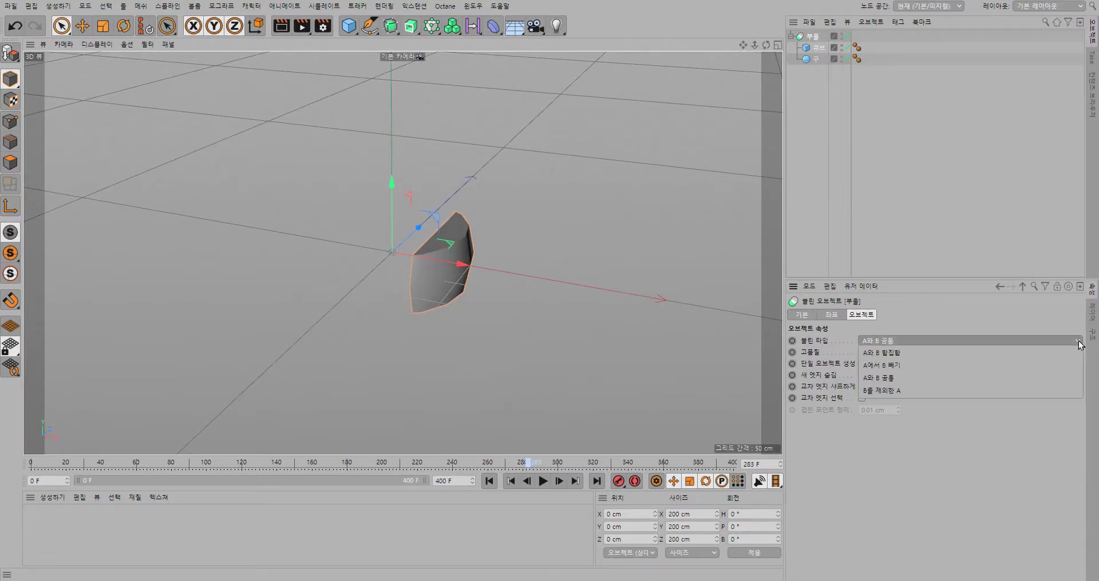
left_click(975, 392)
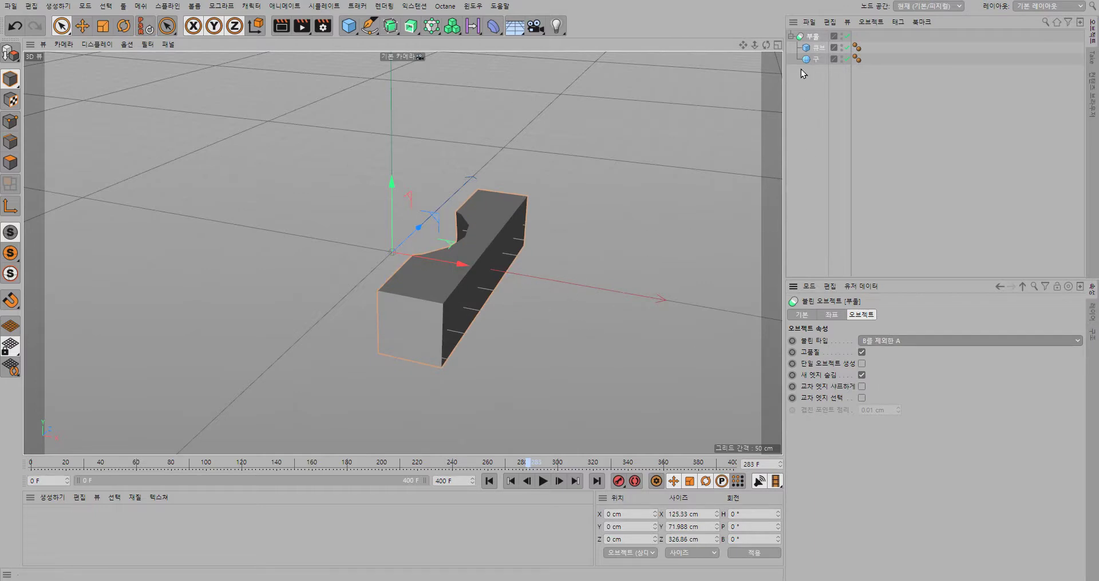
mouse_move(509, 328)
left_mouse_down("alt")
mouse_move(616, 308)
mouse_move(613, 354)
mouse_move(639, 321)
left_mouse_up("alt")
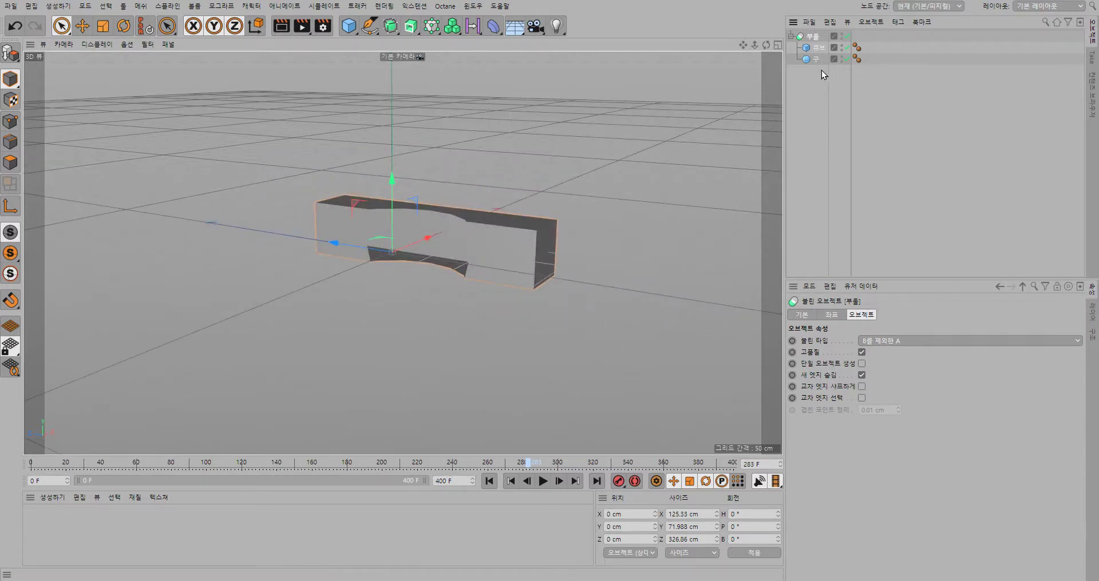
left_click(1072, 341)
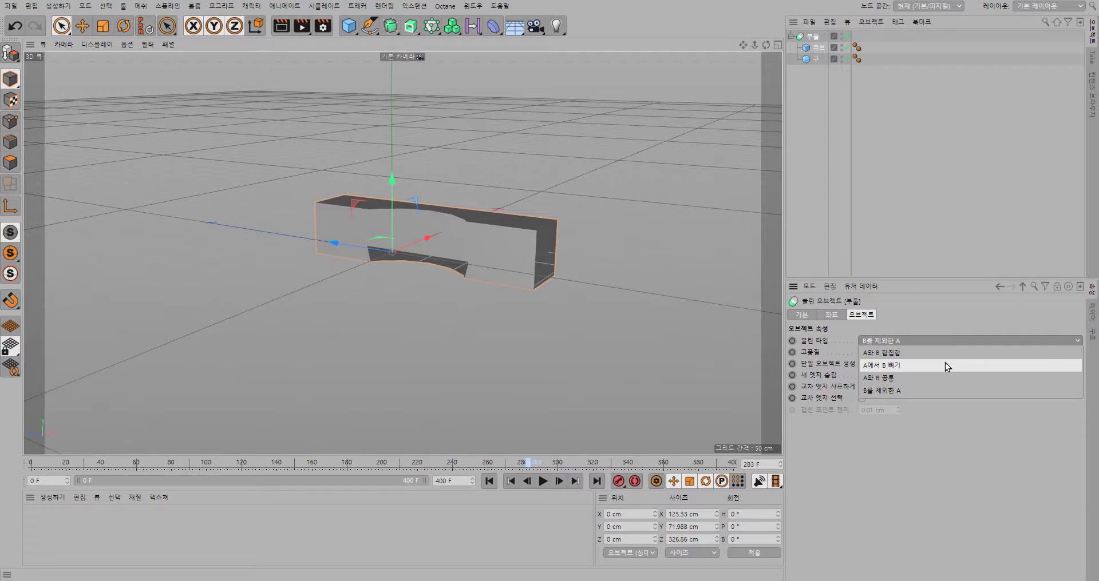
left_click(946, 365)
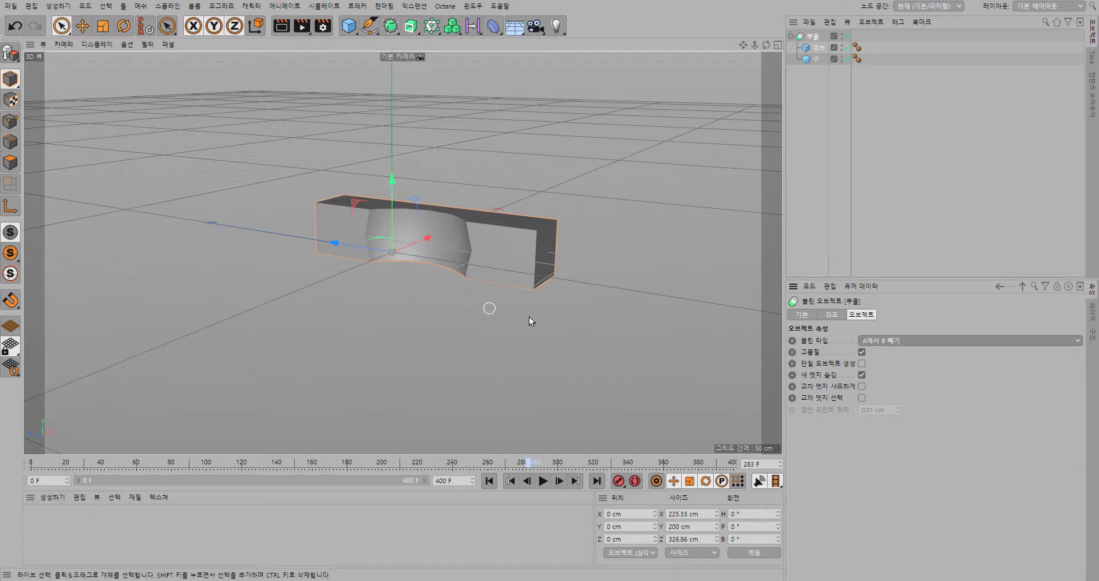
left_click(1072, 342)
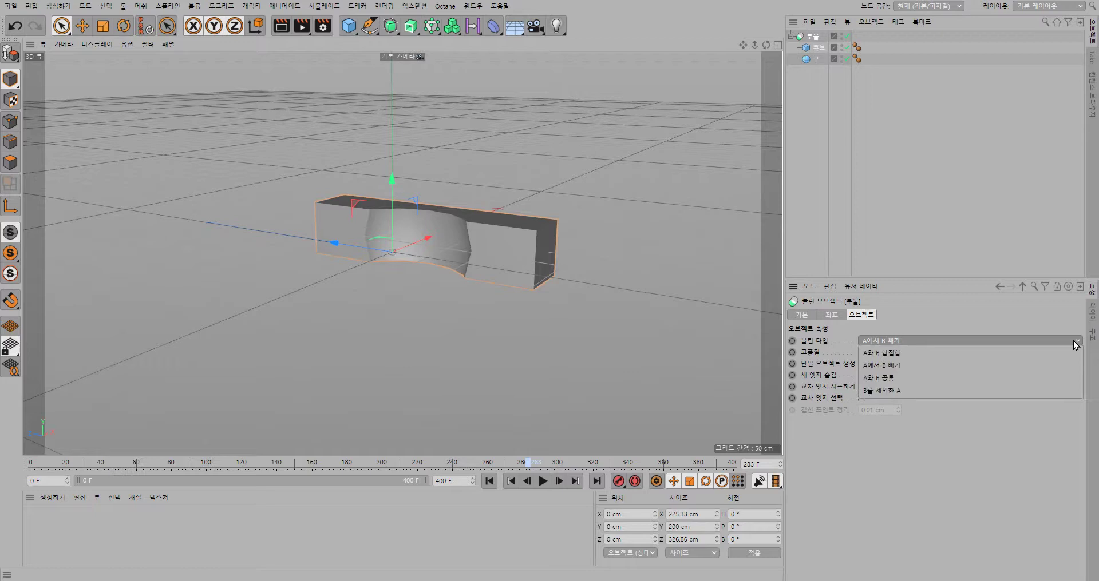
left_click(936, 393)
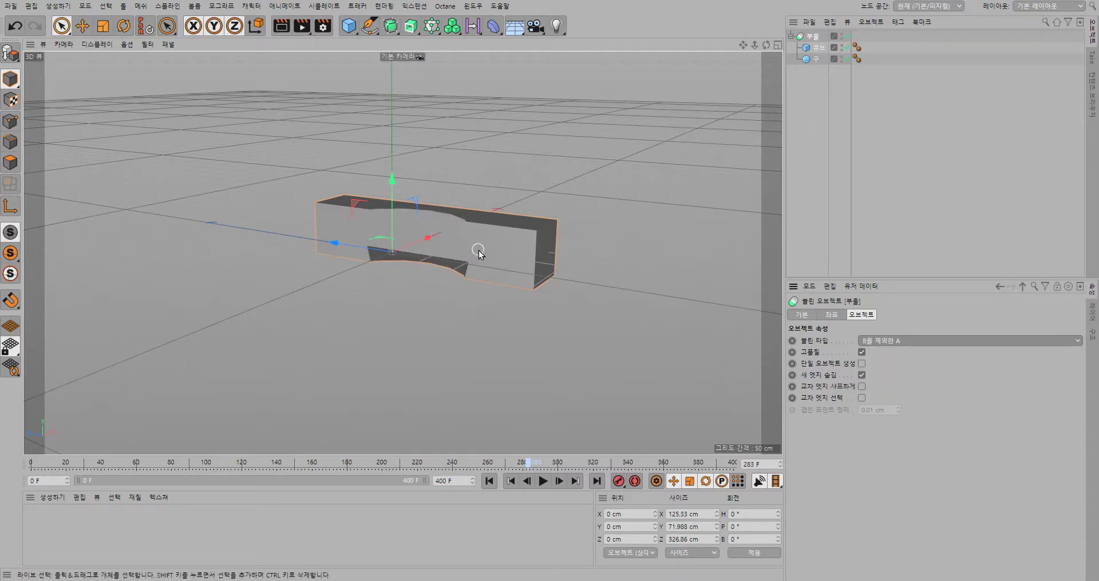
mouse_move(533, 299)
left_mouse_down("alt")
mouse_move(458, 322)
mouse_move(439, 266)
mouse_move(465, 184)
mouse_move(637, 269)
mouse_move(713, 263)
mouse_move(607, 312)
mouse_move(510, 291)
mouse_move(462, 262)
mouse_move(438, 279)
mouse_move(475, 242)
mouse_move(496, 244)
left_mouse_up("alt")
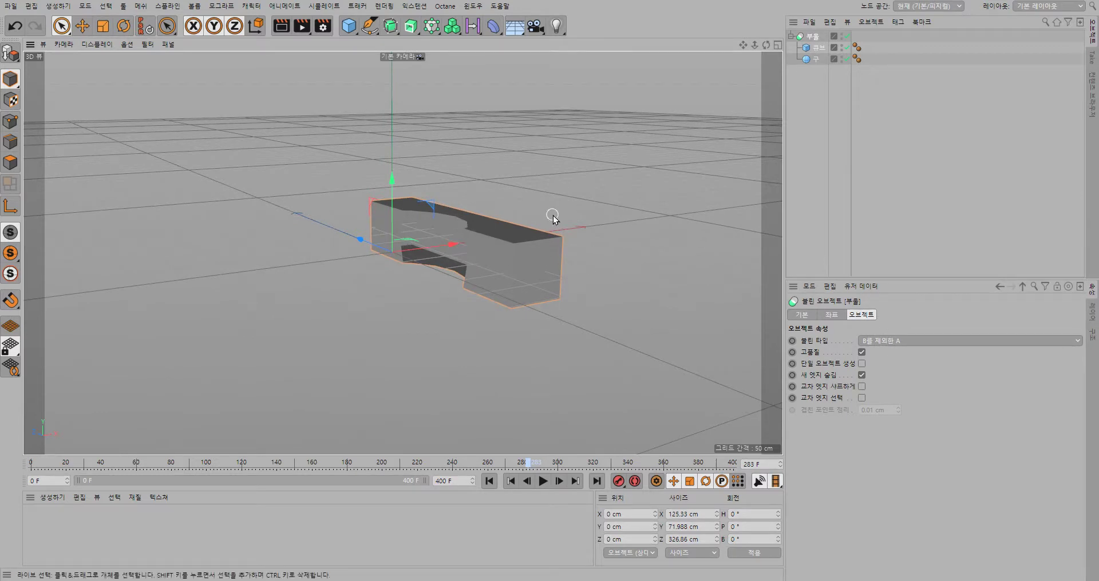
mouse_move(517, 259)
left_mouse_down("alt")
mouse_move(517, 316)
mouse_move(451, 356)
mouse_move(449, 306)
mouse_move(509, 306)
mouse_move(512, 294)
left_mouse_up("alt")
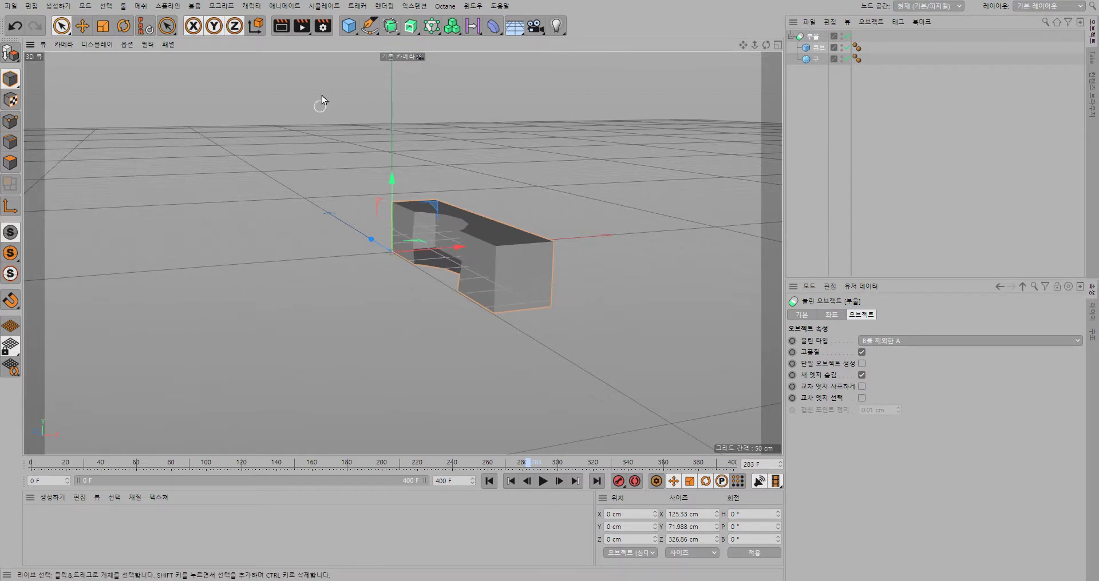
left_click(391, 27)
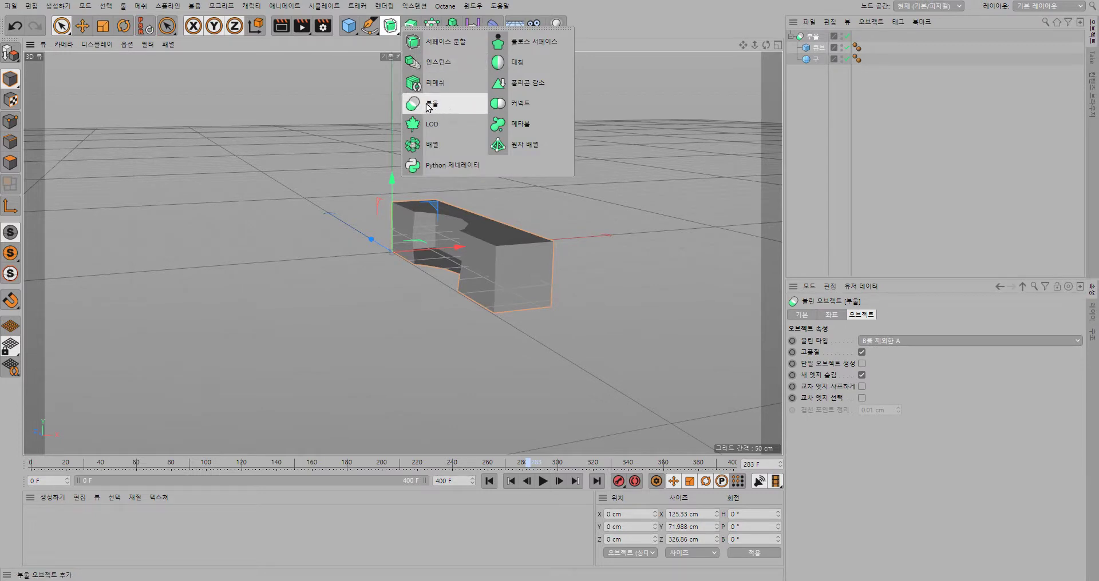
left_click(387, 101)
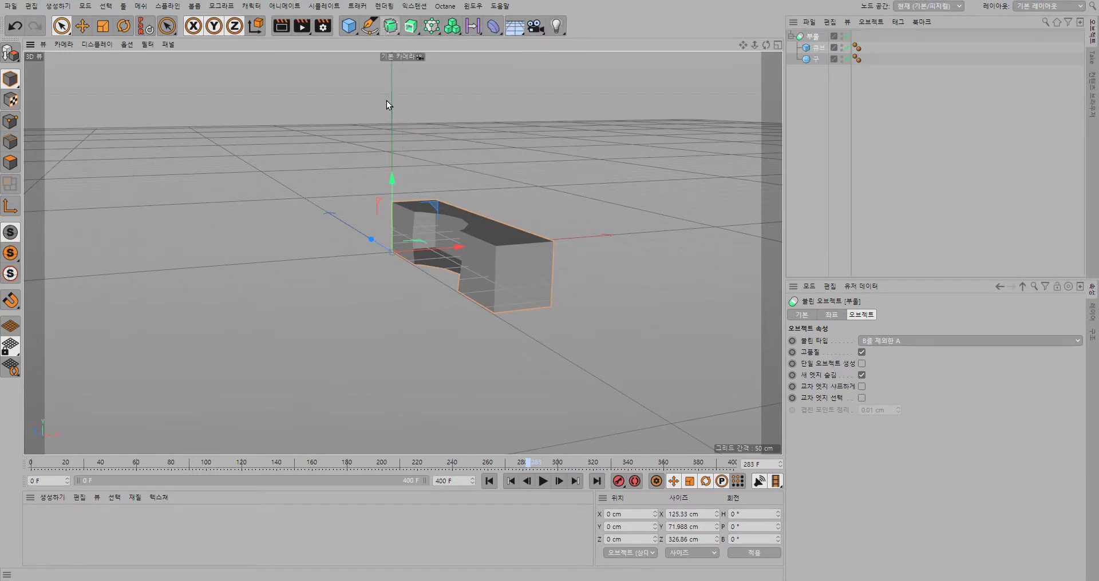